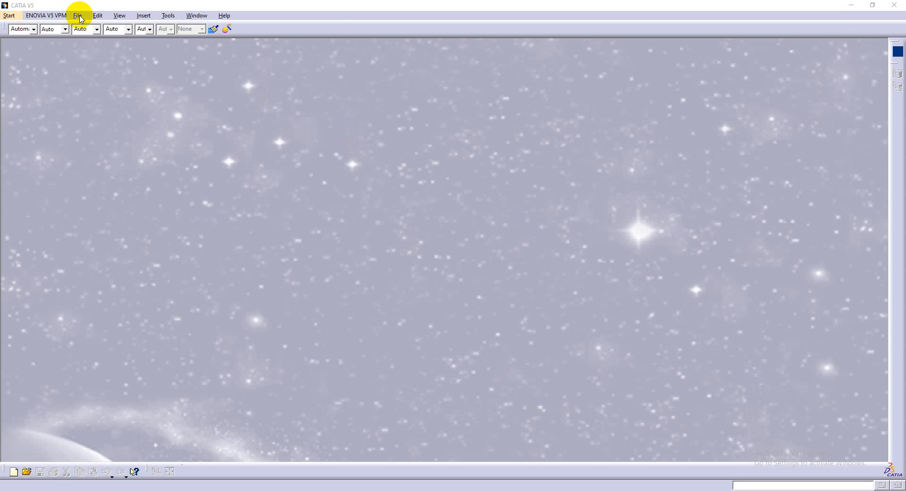
Create a new part document named Part1 with hybrid design enabled
left_click(78, 15)
left_click(76, 24)
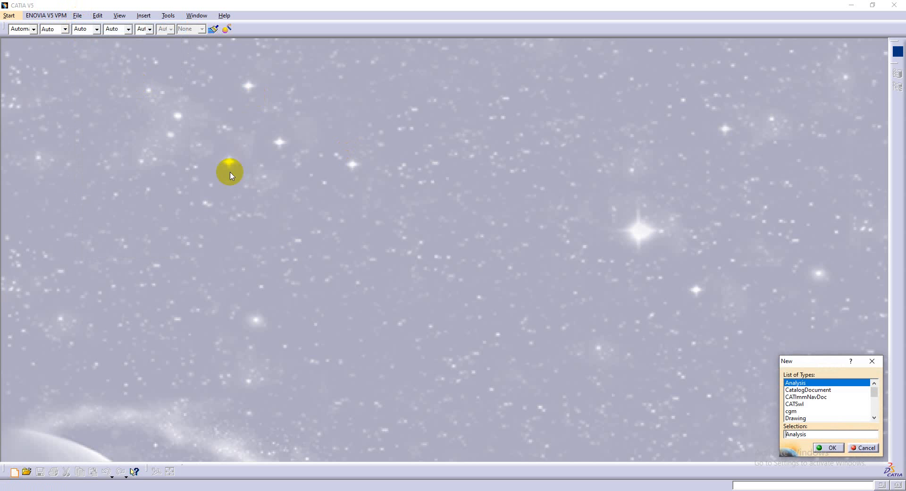
type("Part")
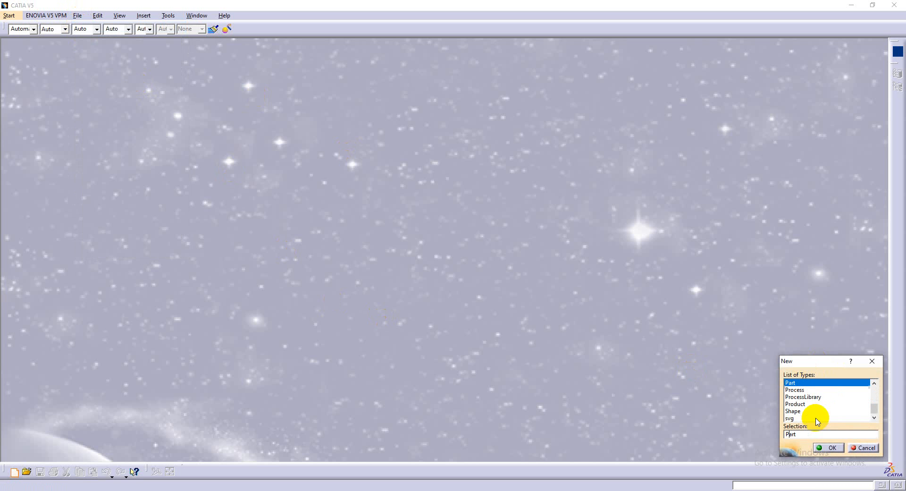
key("Return")
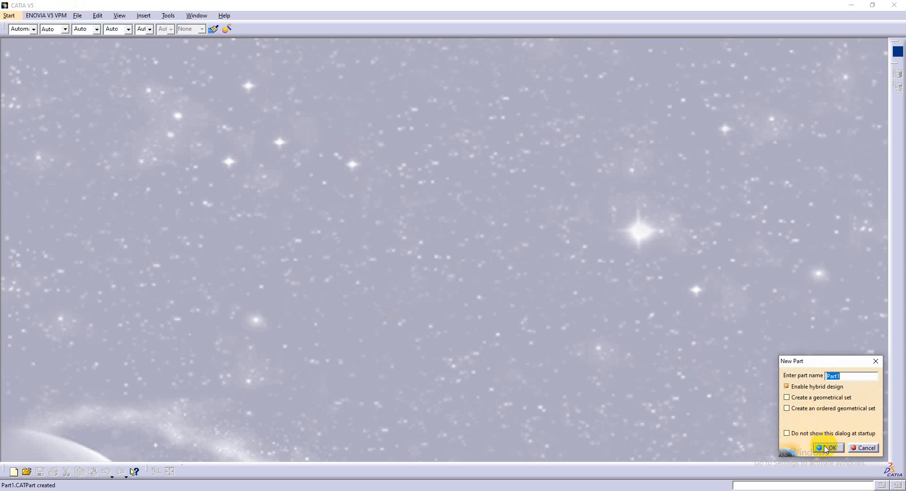
left_click(823, 445)
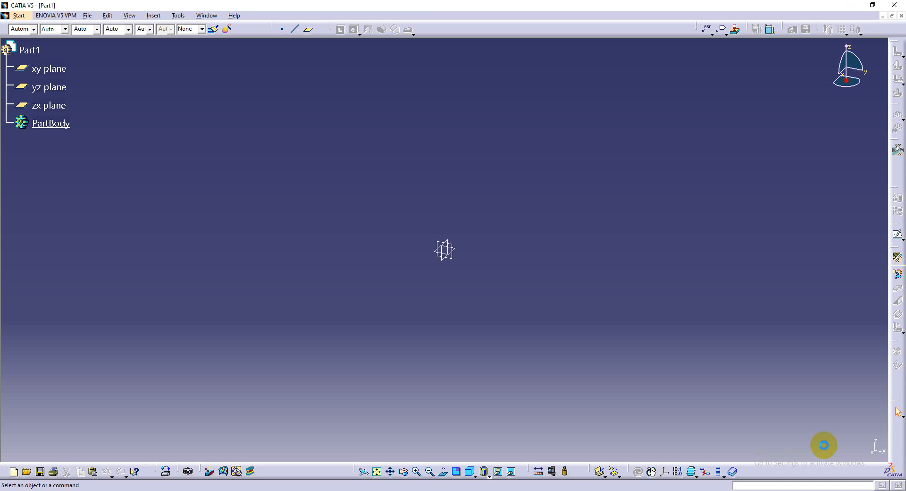
Switch to the Generative Sheetmetal Design workbench
left_click(898, 258)
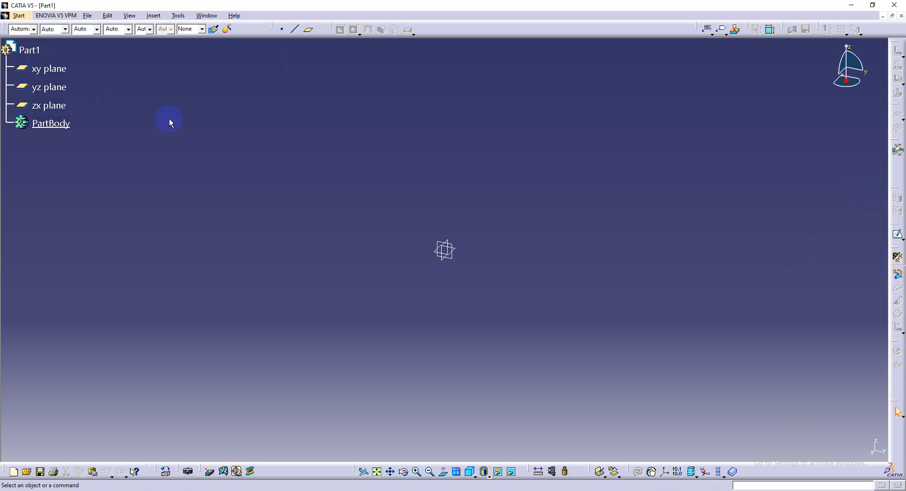
left_click(19, 16)
mouse_move(47, 38)
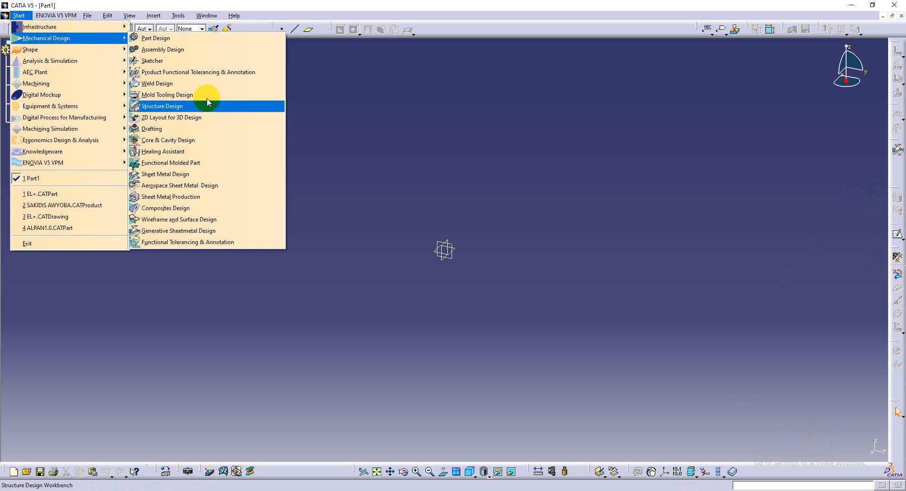
left_click(200, 230)
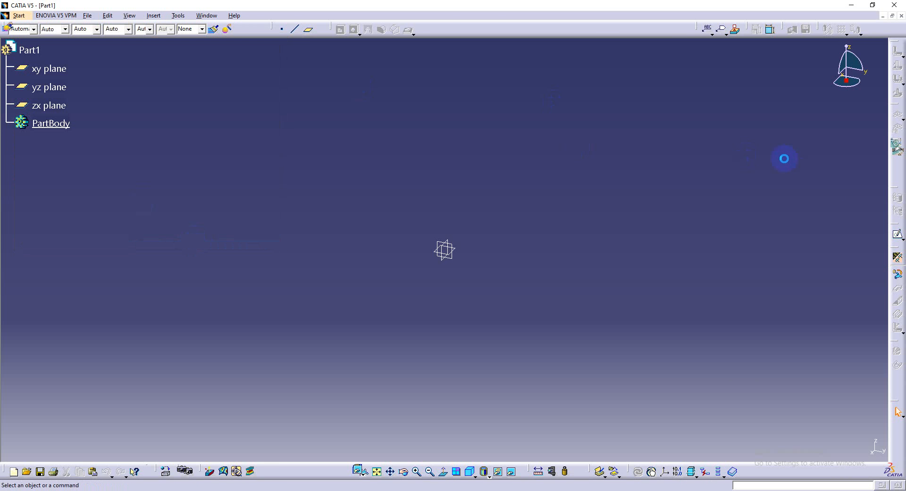
left_click(18, 16)
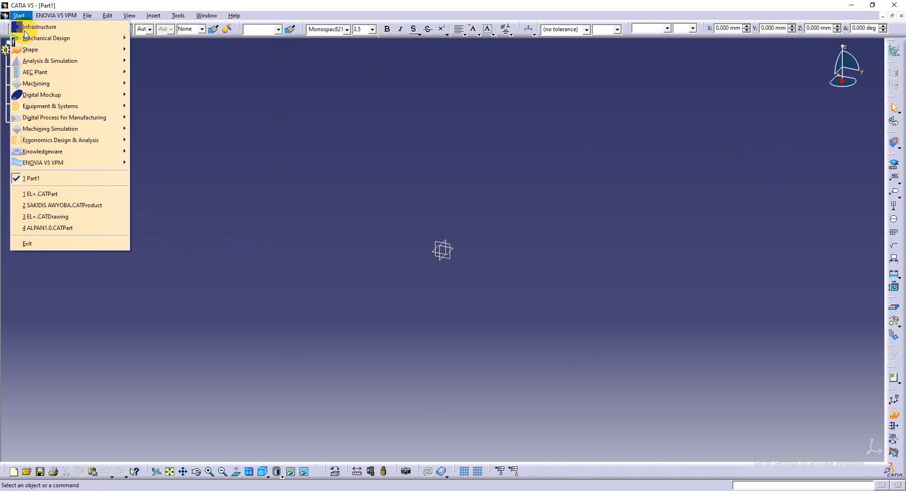
mouse_move(48, 38)
left_click(255, 232)
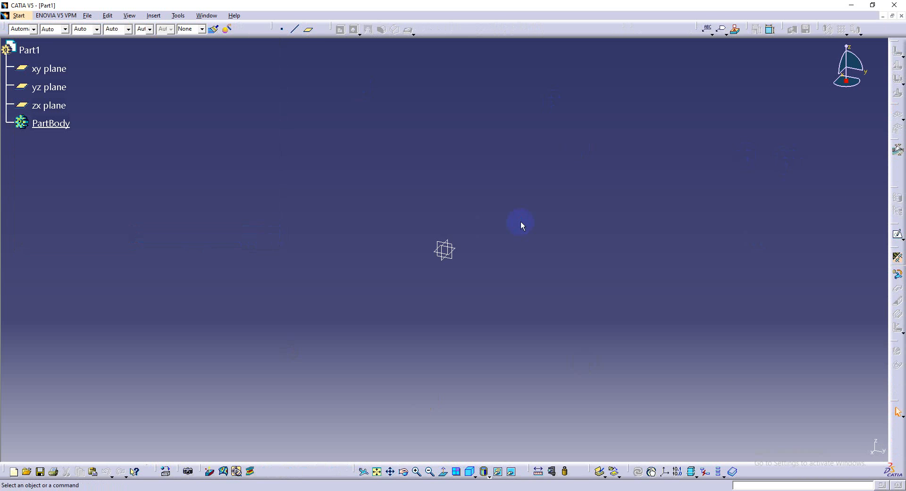
Define the sheet metal parameters with 2 mm thickness and a 2 mm default bend radius
left_click(898, 259)
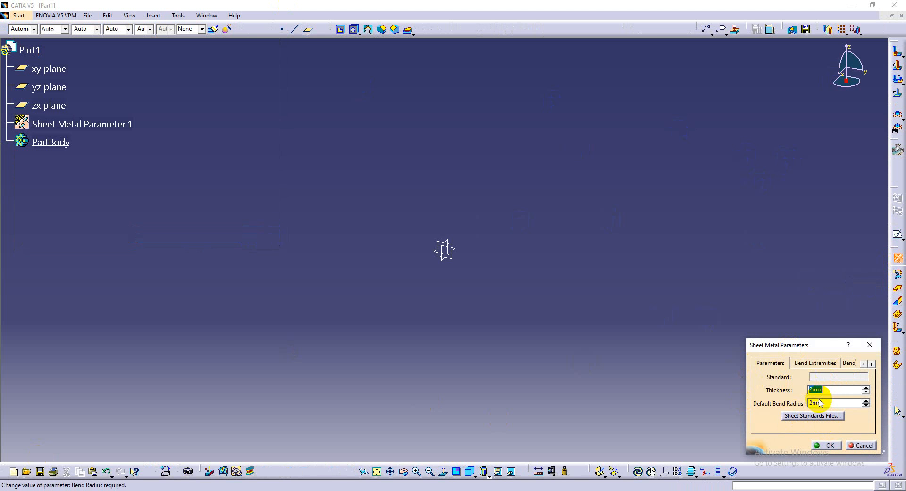
left_click(824, 445)
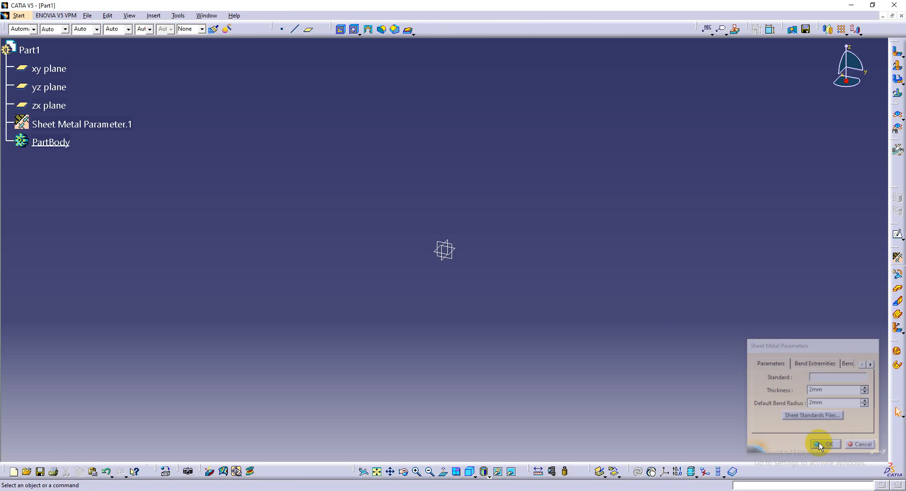
Sketch a rectangle on the xy plane with one corner at the origin and create a flat wall from it
left_click(897, 236)
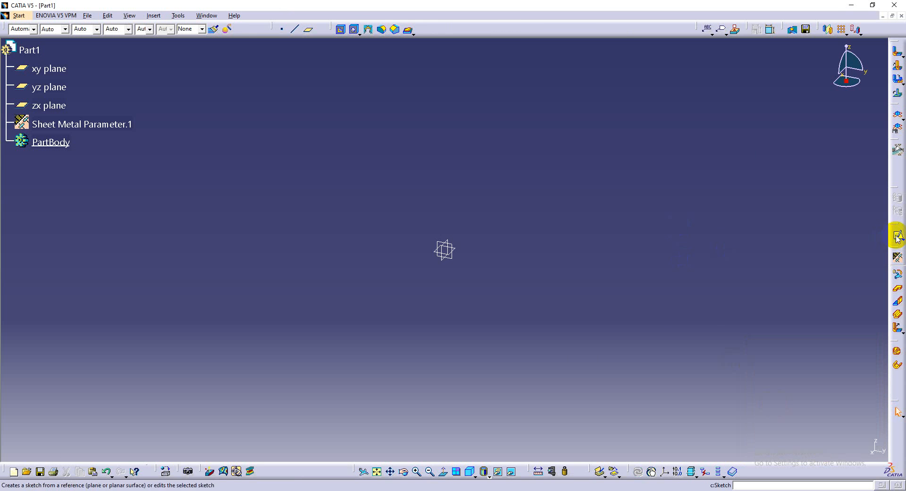
left_click(49, 68)
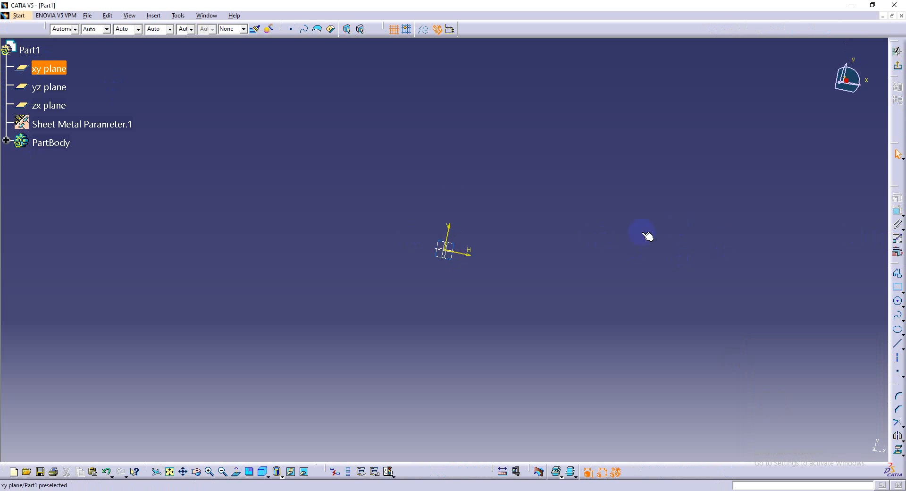
left_click(898, 288)
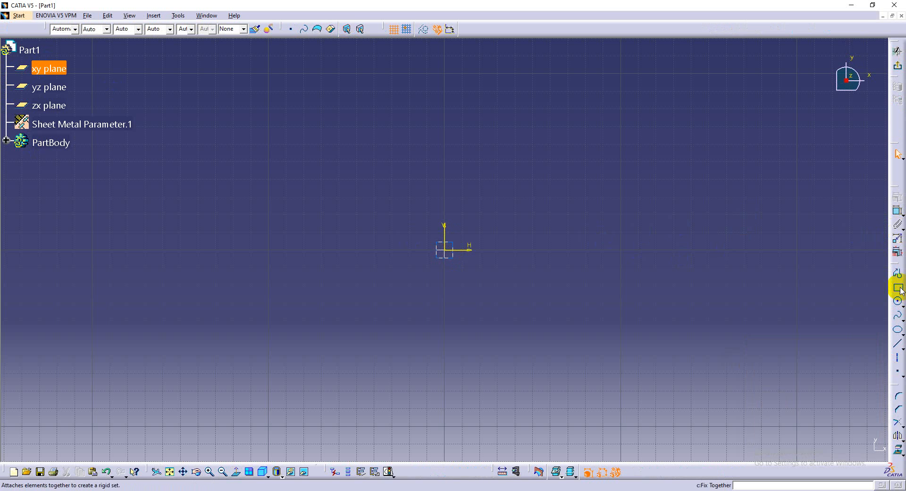
left_click(444, 152)
left_click(697, 250)
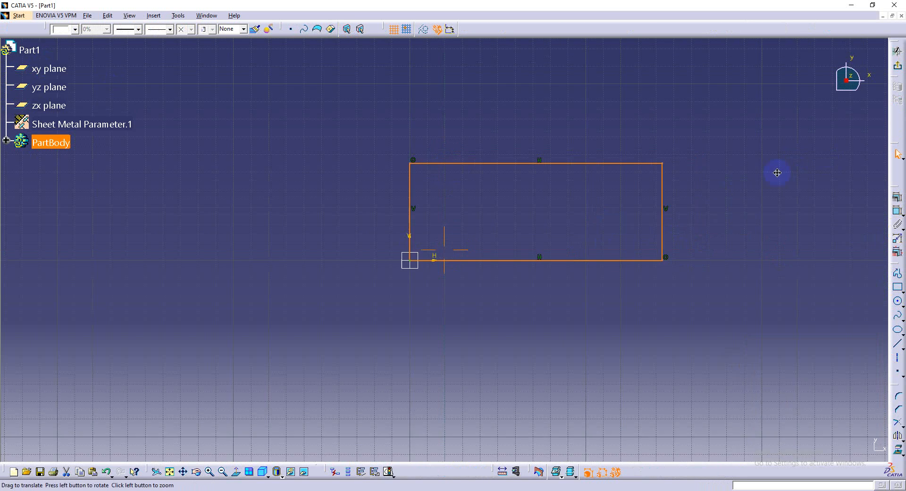
left_click(897, 65)
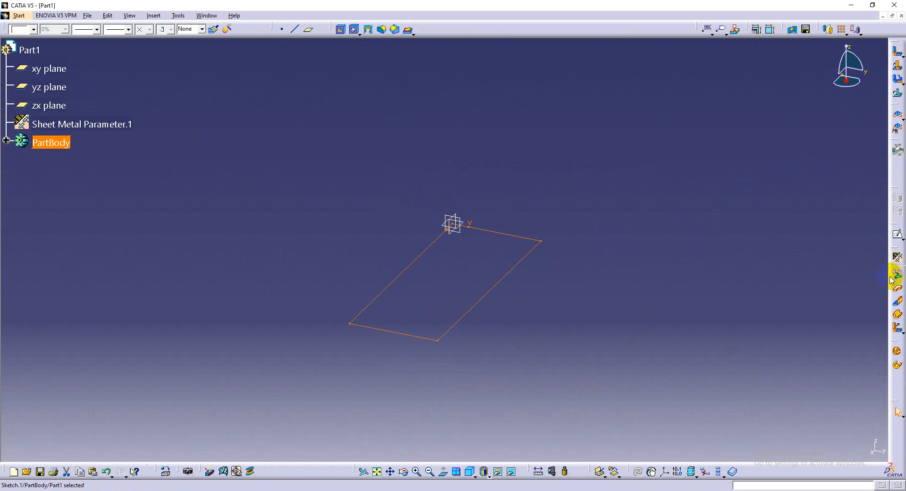
left_click(898, 287)
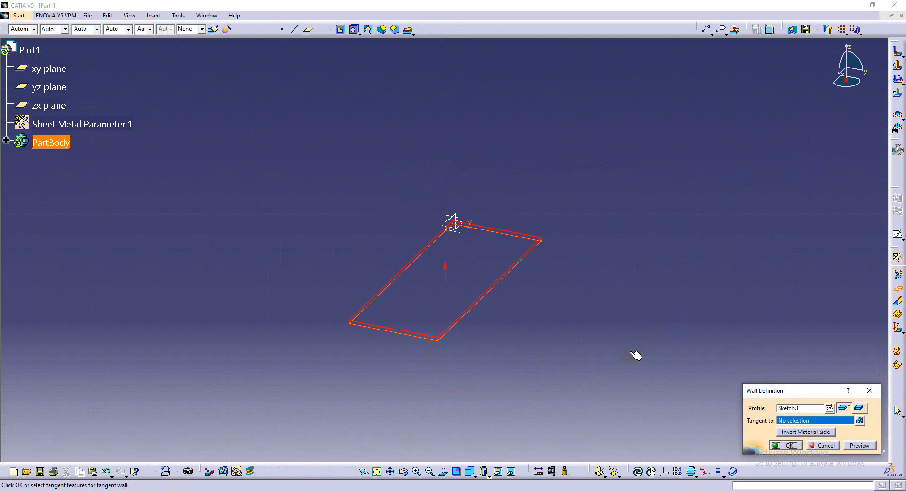
left_click(802, 445)
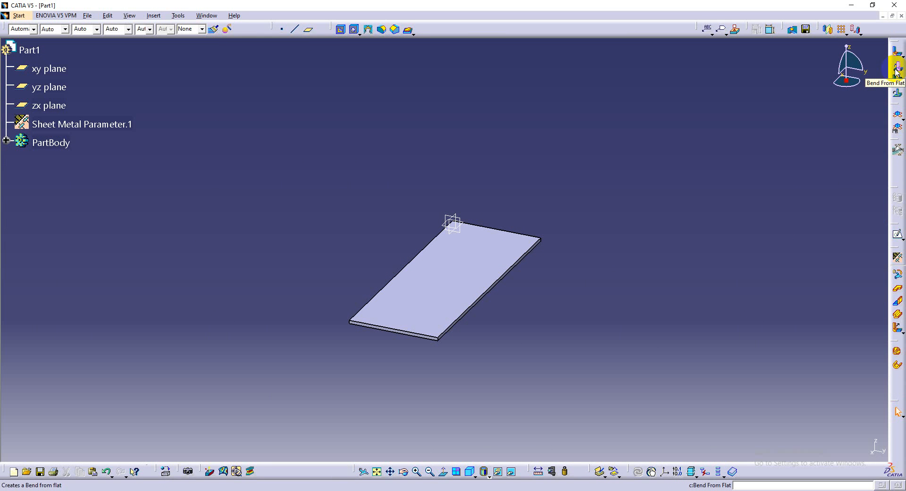
Sketch a vertical line about 71 mm long across the full height of the wall's top face, extending past both edges
left_click(897, 234)
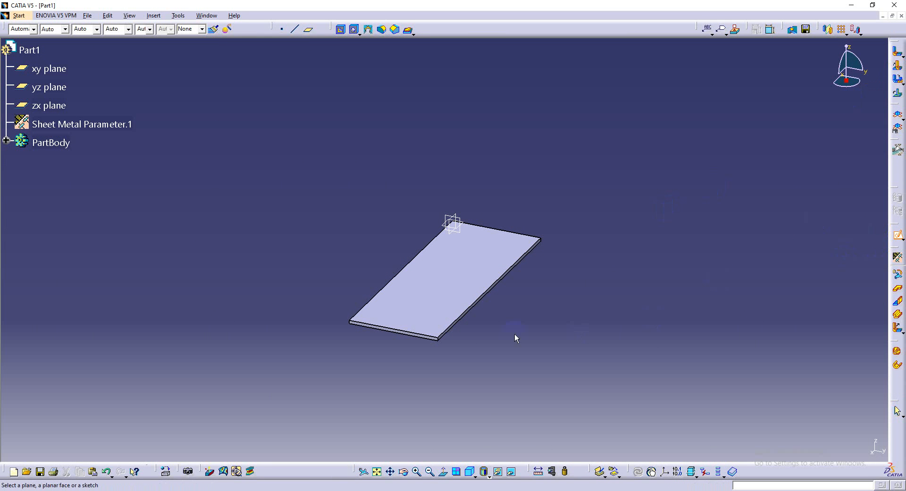
left_click(451, 306)
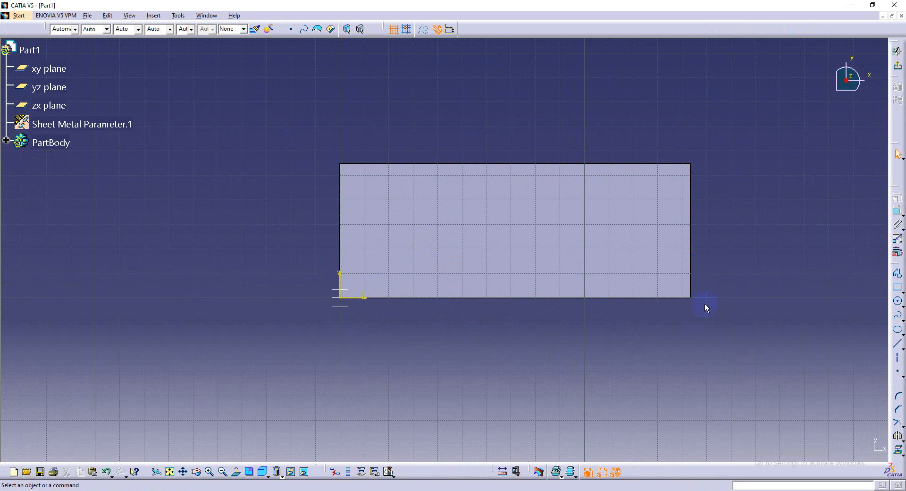
left_click(896, 343)
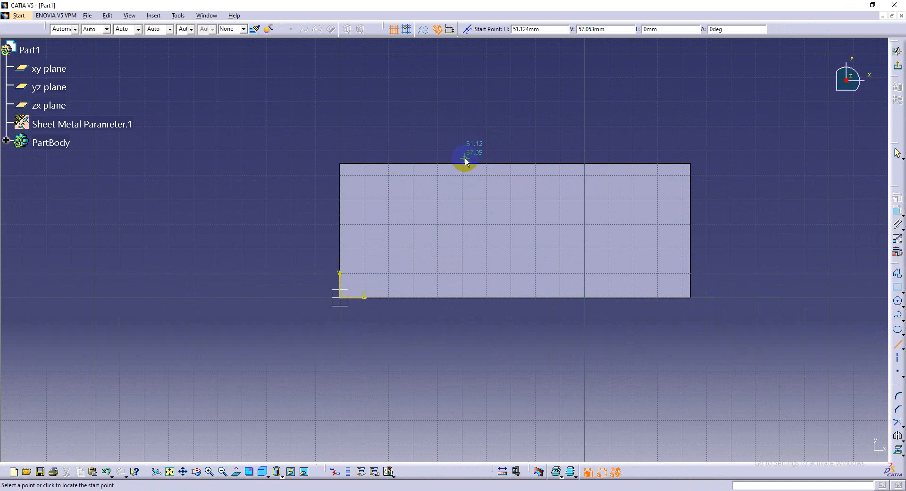
left_click(451, 145)
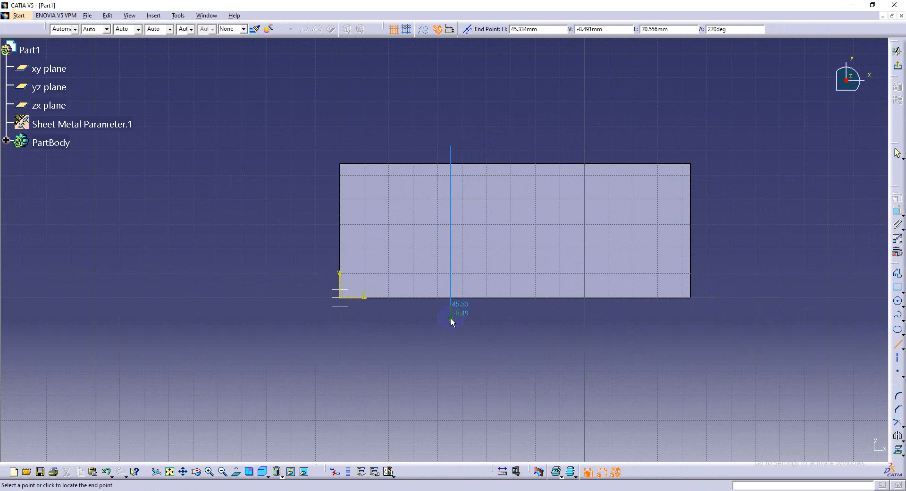
left_click(451, 318)
Dimension the line 40 mm from the wall's short edge at the origin and leave the sketch
left_click(896, 211)
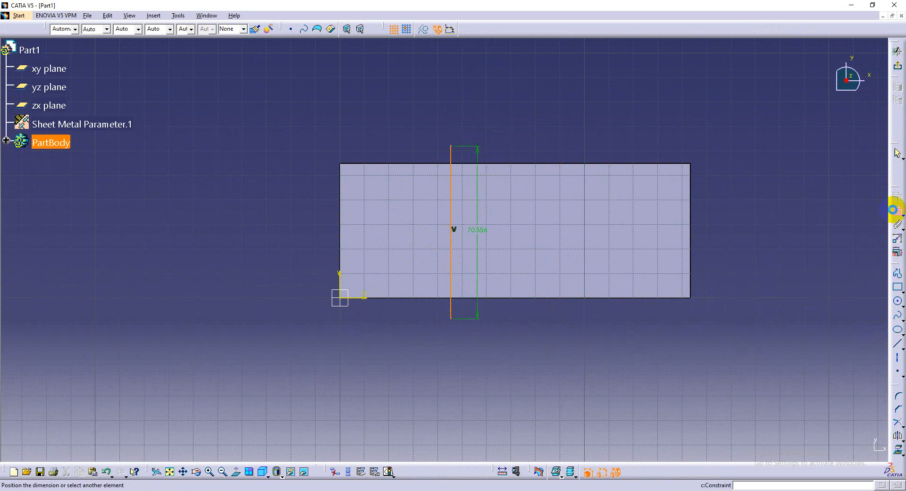
left_click(341, 205)
left_click(392, 143)
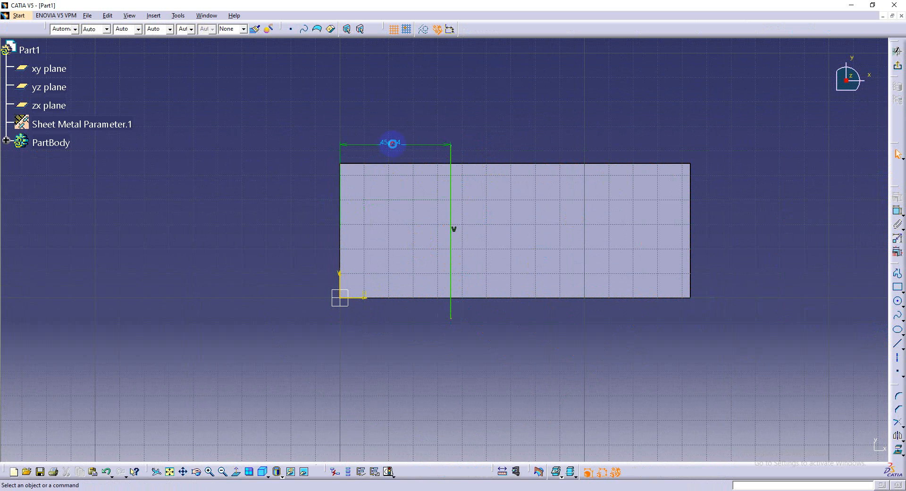
double_click(397, 149)
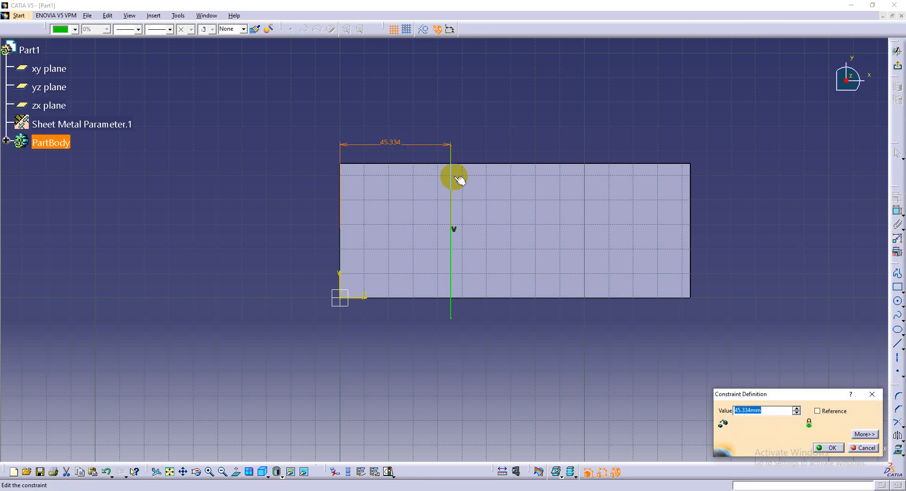
type("40")
key("Return")
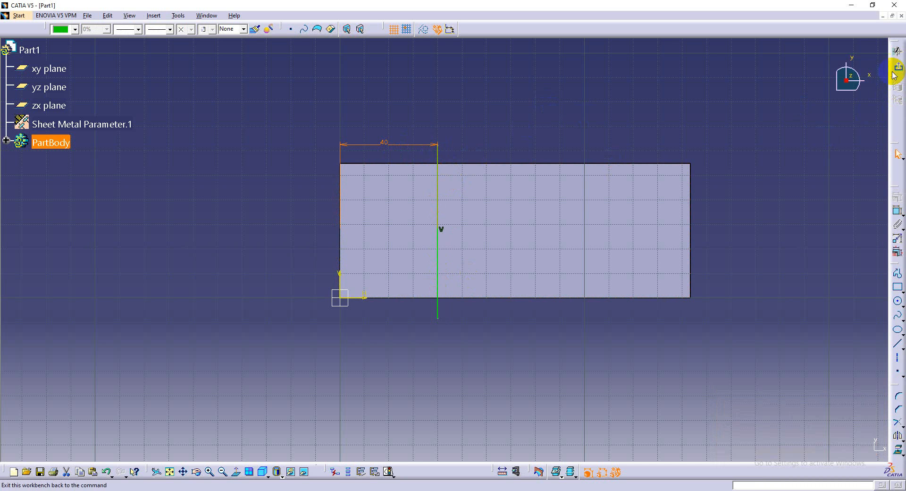
left_click(438, 311)
left_click(896, 69)
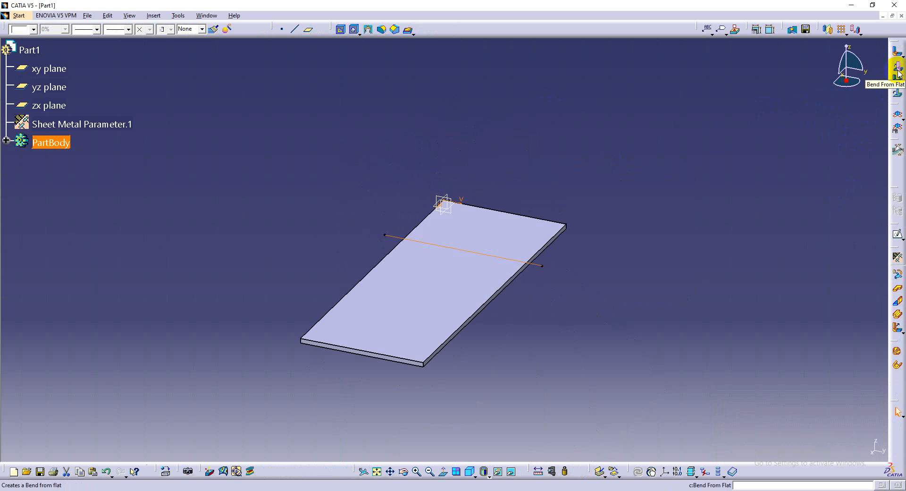
Create a 90 degree Bend From Flat along the sketched line, keeping the short section at the origin fixed
left_click(898, 74)
middle_click_drag(384, 293, 511, 300)
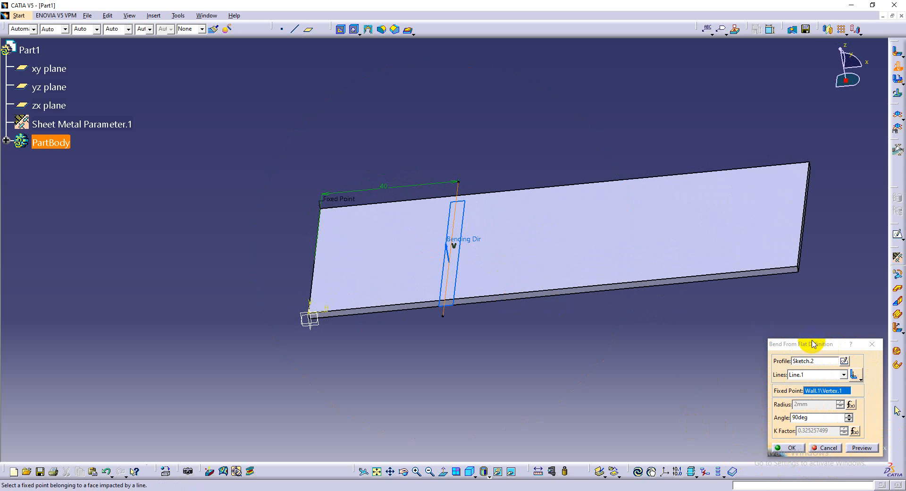
left_click(862, 447)
middle_click_drag(424, 233, 426, 261)
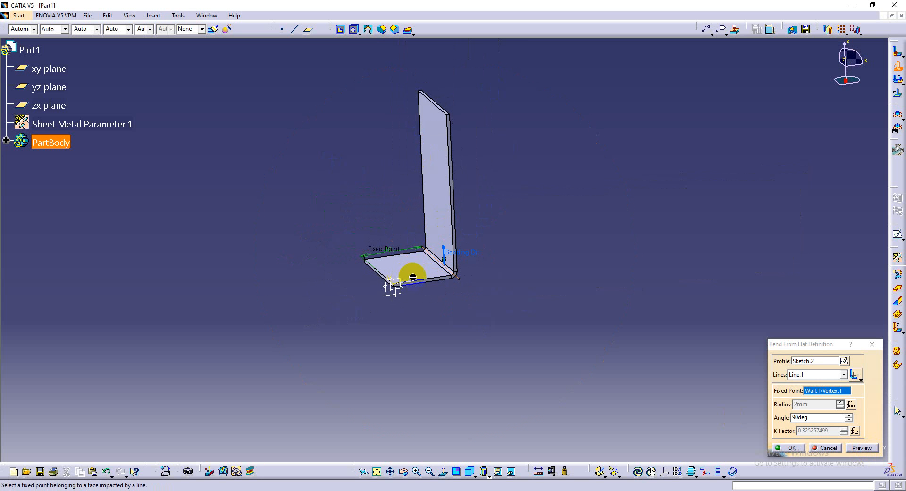
middle_click_drag(462, 288, 566, 359)
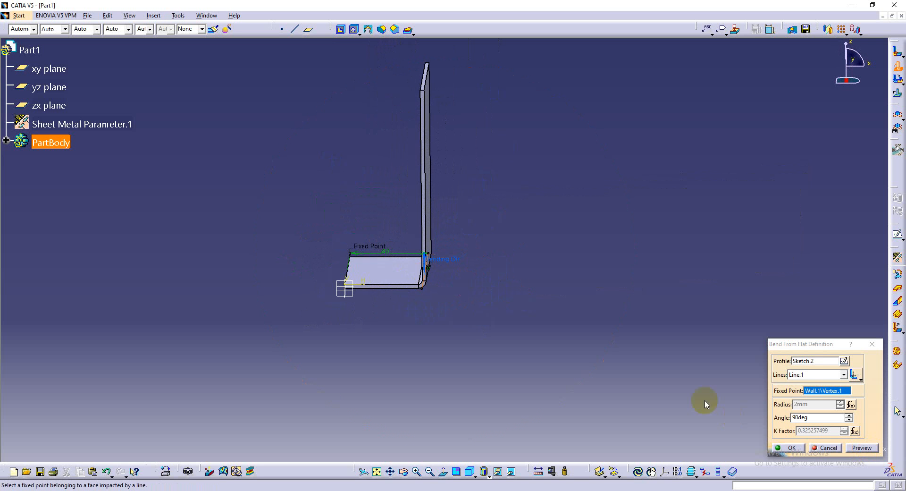
left_click(792, 449)
Edit the bend from flat and set its angle to 60 degrees
middle_click_drag(534, 279, 583, 316)
left_click(419, 282)
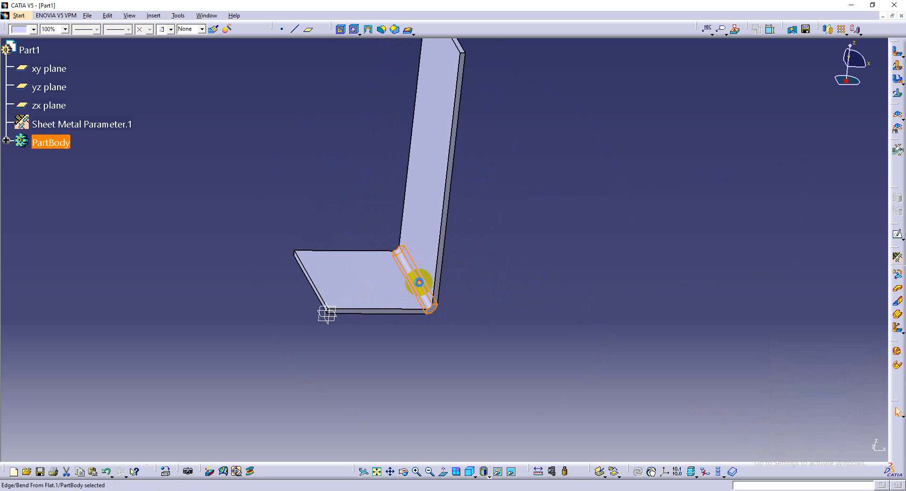
double_click(419, 282)
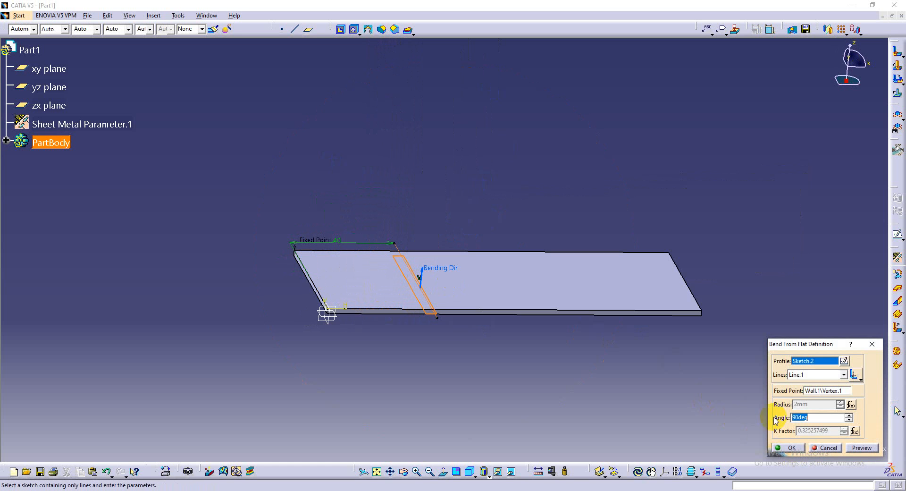
double_click(799, 417)
type("60")
key("Return")
Deactivate the formula driving the bend radius and set the radius to 4 mm
right_click(812, 408)
mouse_move(817, 412)
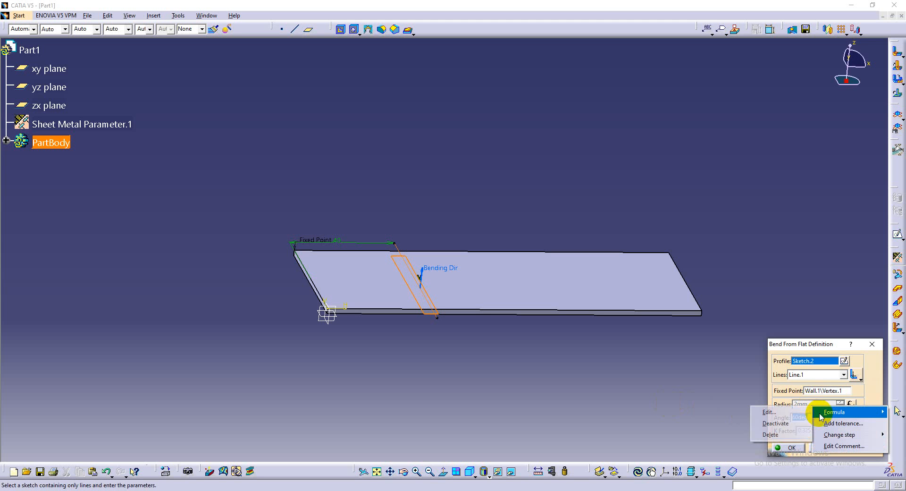
left_click(770, 378)
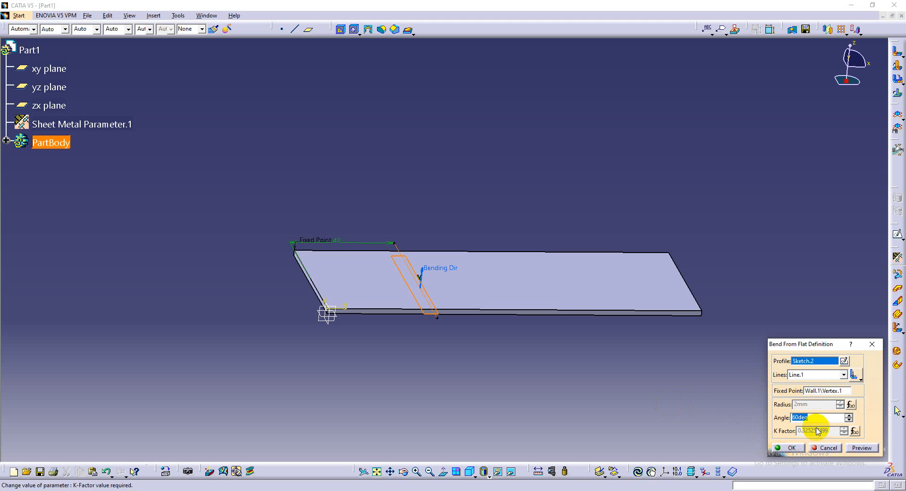
right_click(812, 404)
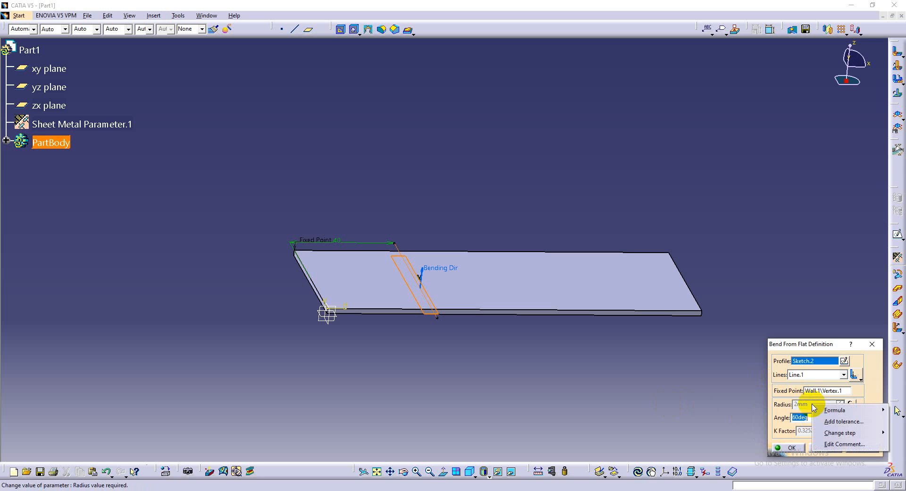
mouse_move(815, 410)
left_click(793, 421)
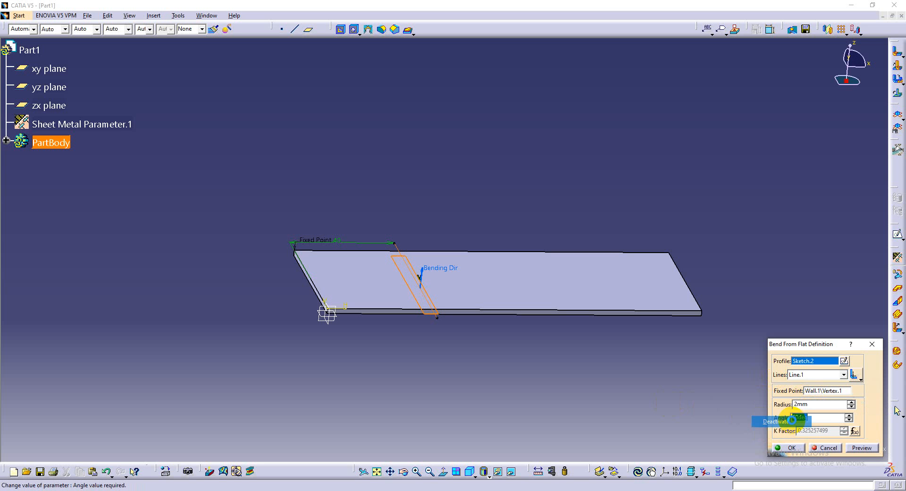
double_click(802, 404)
type("4")
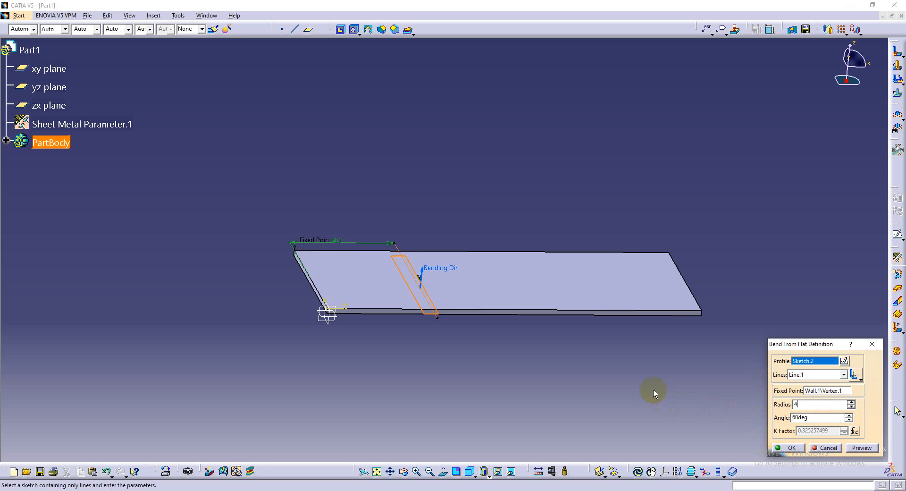
key("Return")
Deactivate the K Factor formula, set the K Factor to 0.45 and apply the edited bend
right_click(814, 434)
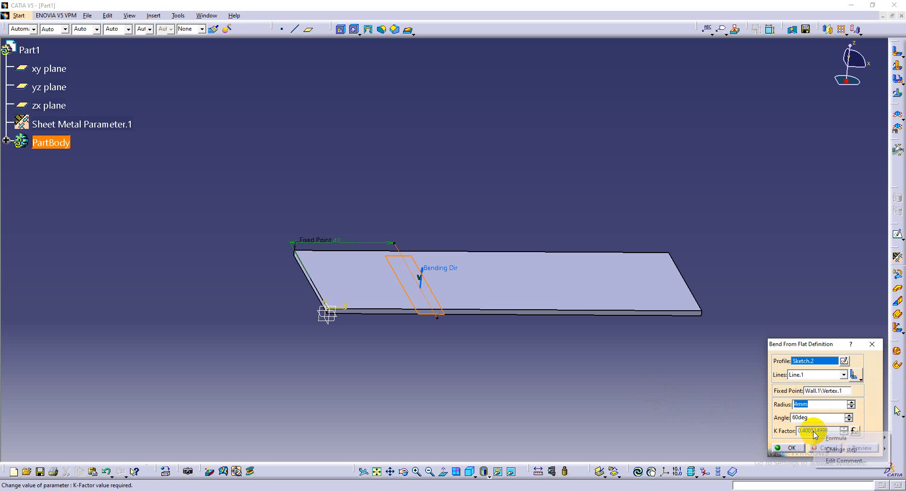
mouse_move(821, 438)
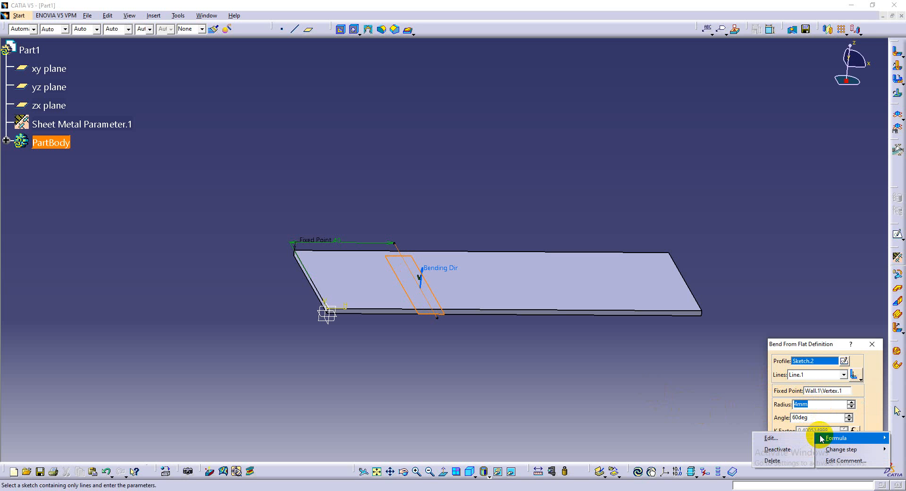
left_click(781, 424)
right_click(802, 430)
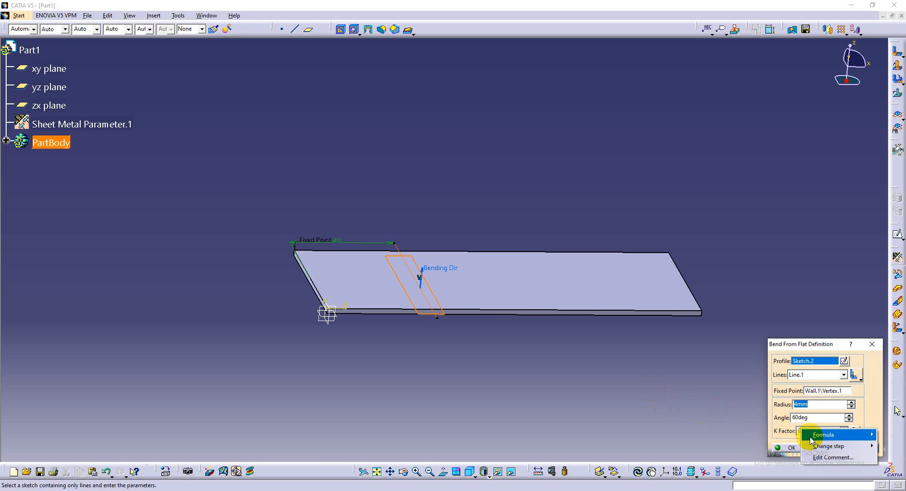
left_click(794, 442)
left_click_drag(841, 431, 736, 438)
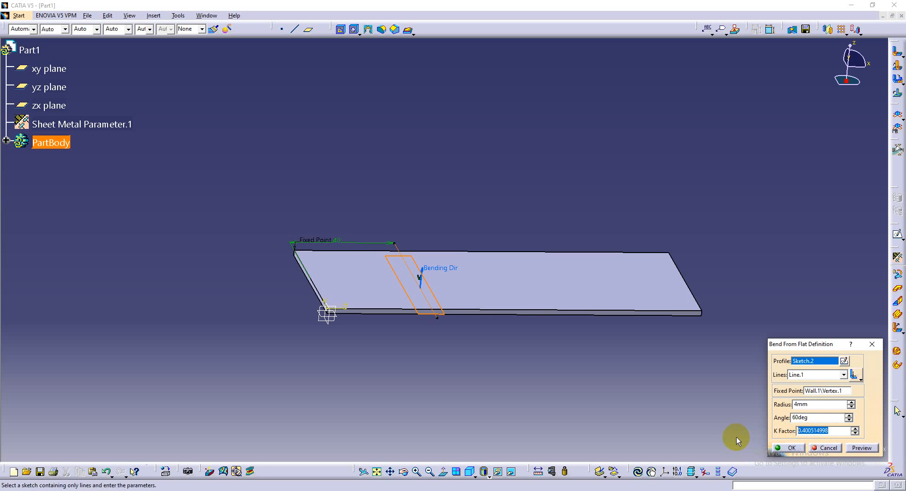
type("0.45")
left_click(790, 449)
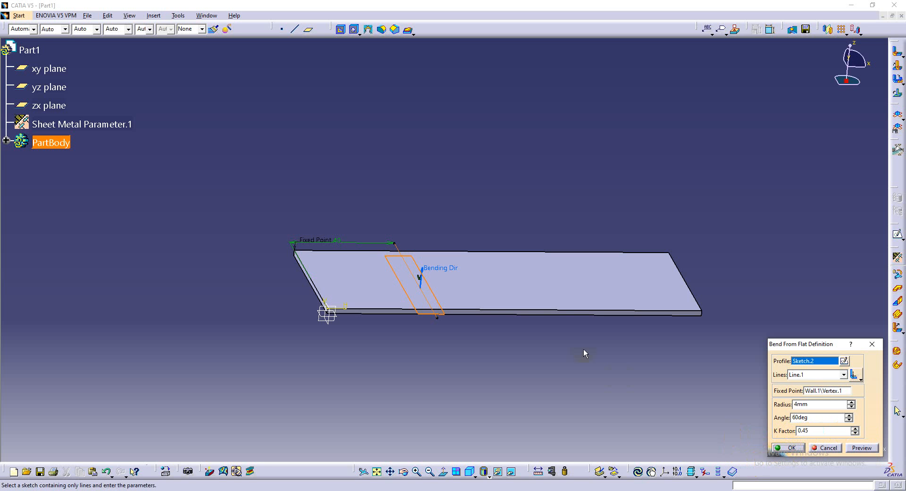
left_click(790, 447)
middle_click_drag(432, 278, 491, 253)
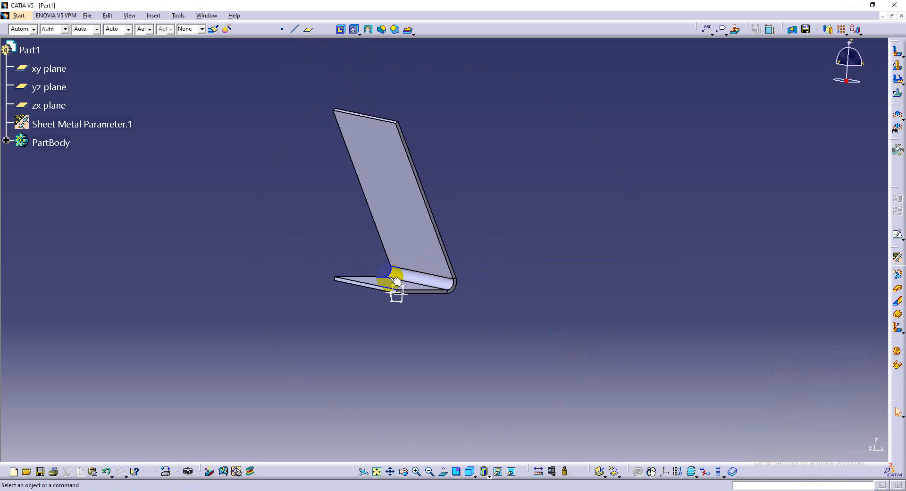
left_click(397, 186)
left_click(898, 234)
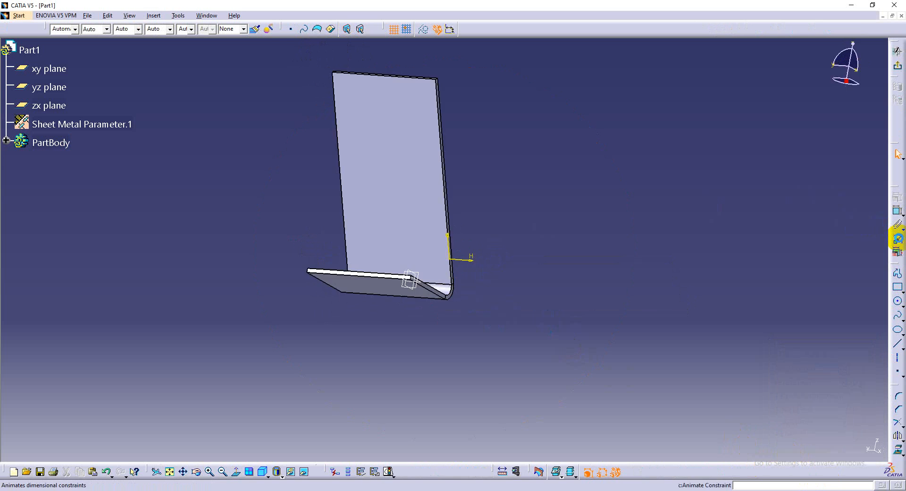
left_click(897, 52)
left_click(897, 66)
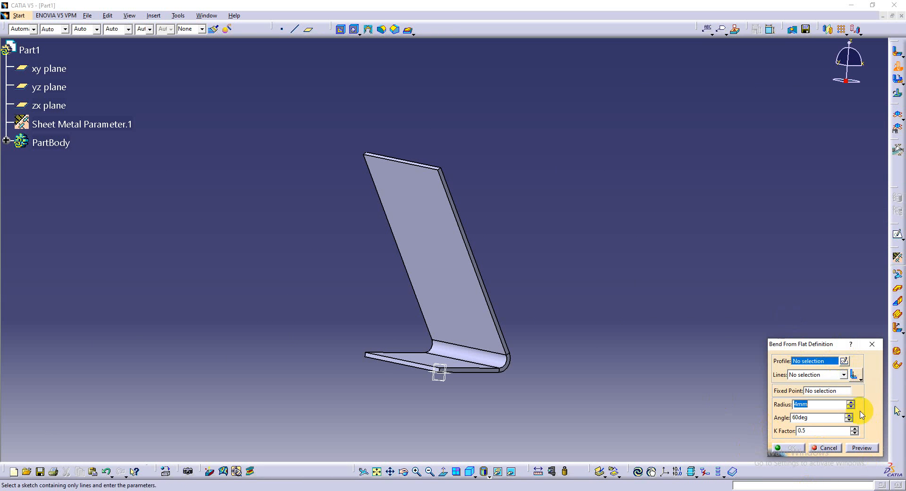
For a second Bend From Flat, sketch a slanted line about 54 mm long across the far corner of the long flange's inner face
left_click(847, 363)
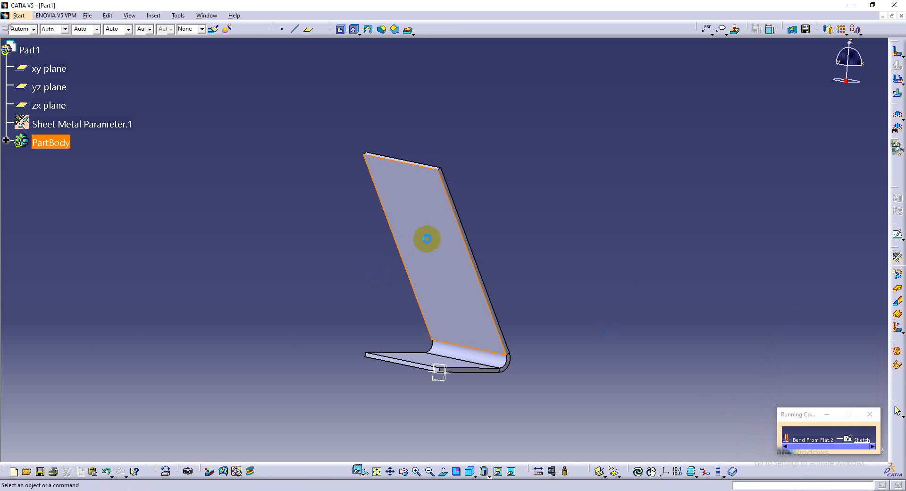
left_click(424, 238)
left_click(897, 344)
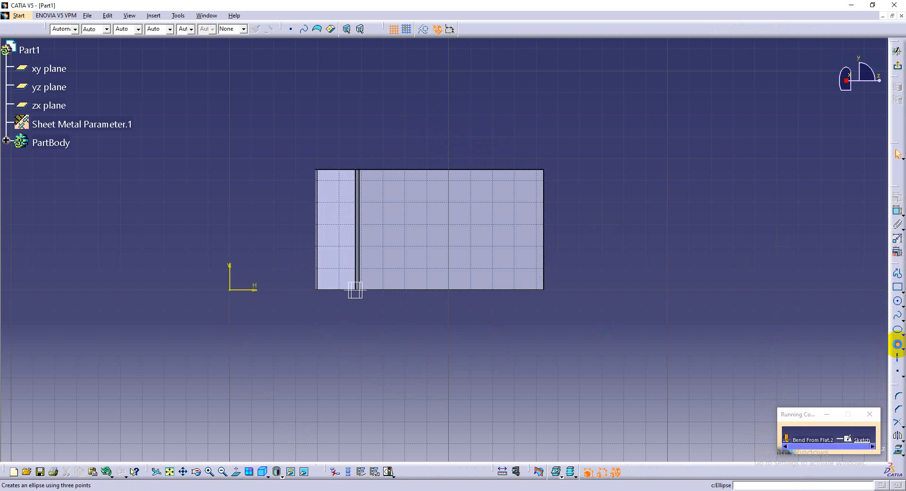
left_click(428, 171)
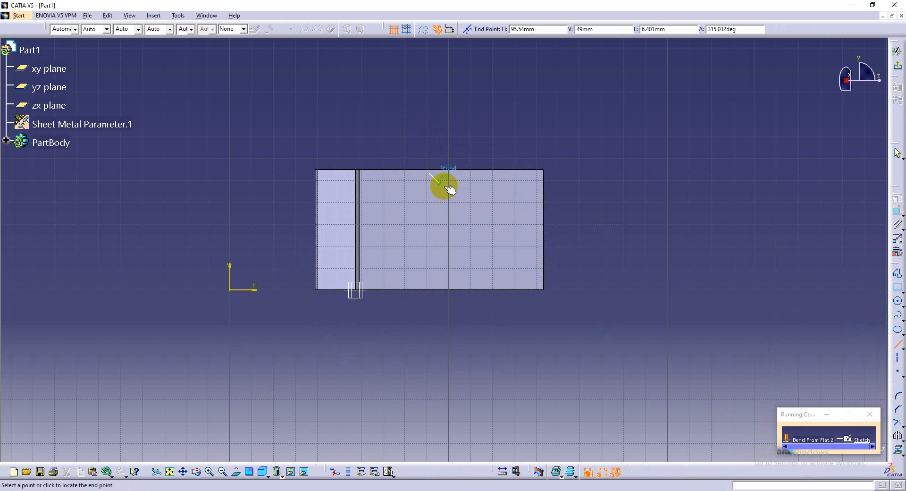
left_click(532, 242)
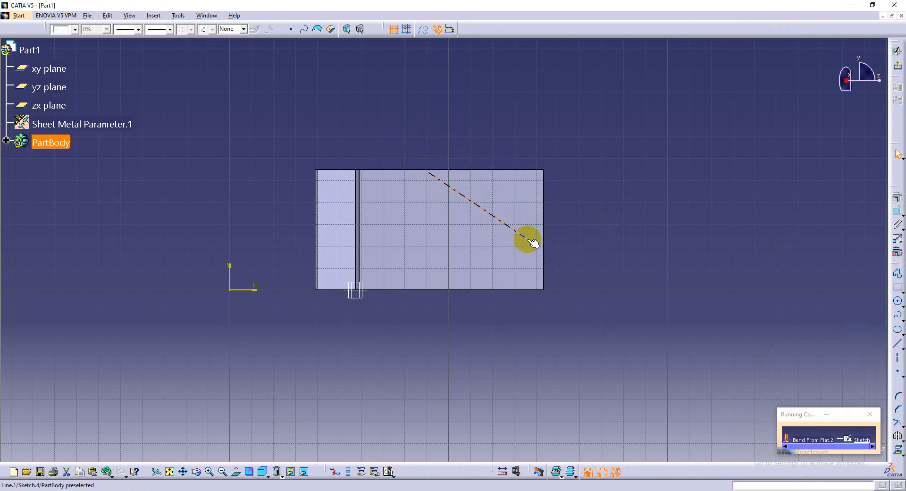
left_click(532, 242)
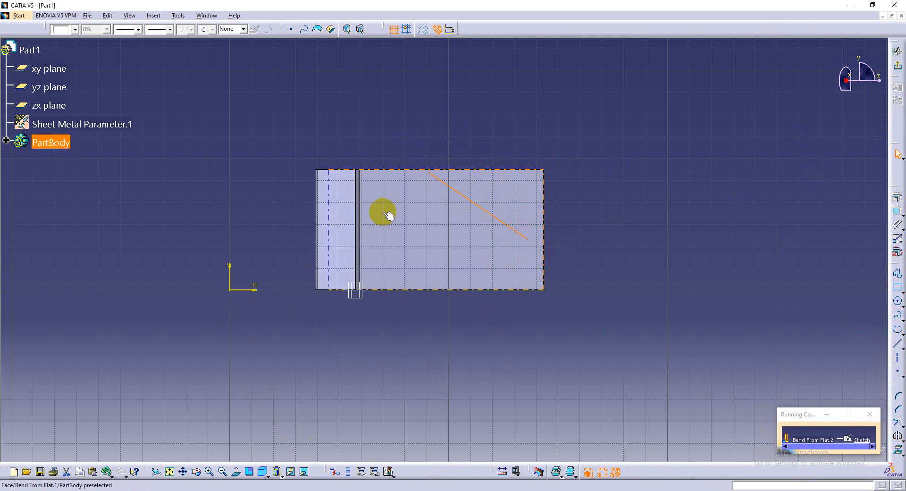
Dimension the angle between the slanted line and the flange's long edge at 35 degrees
left_click(897, 211)
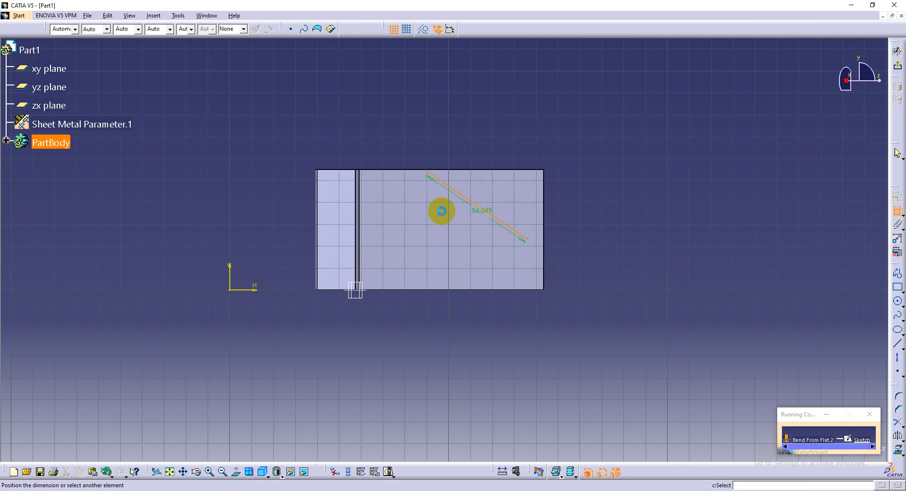
left_click(473, 170)
double_click(493, 184)
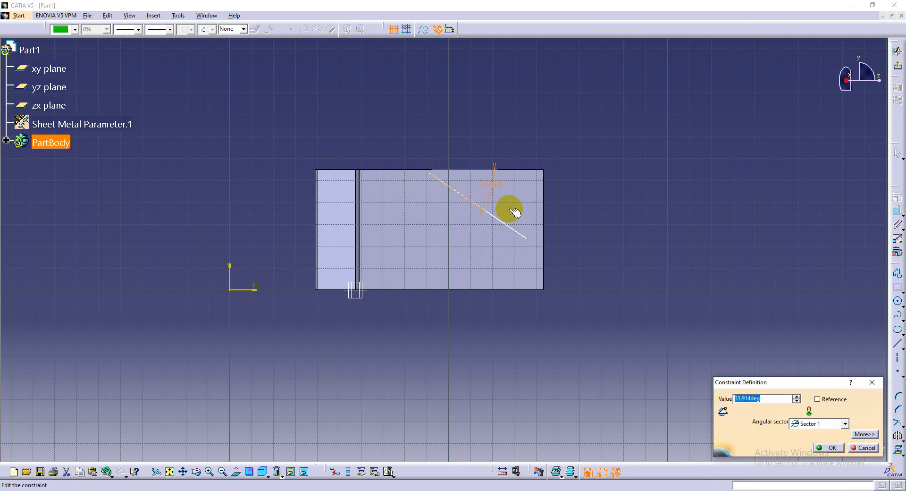
type("35")
key("Return")
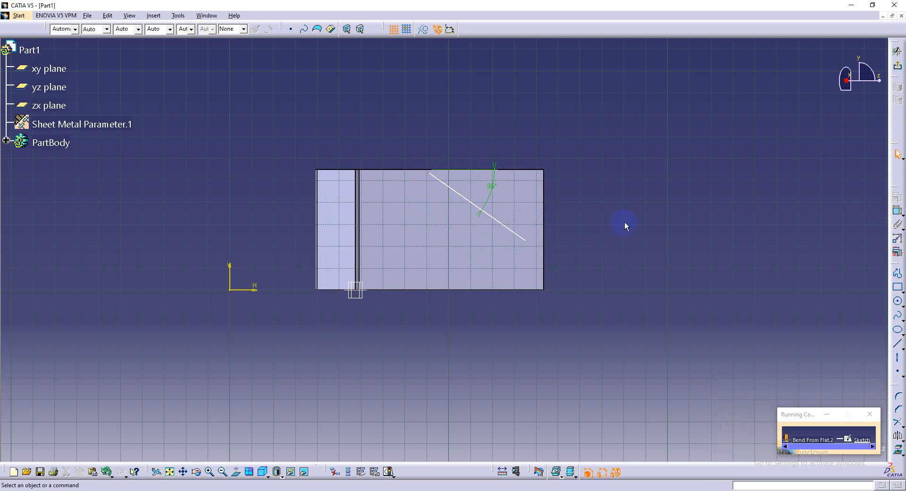
Leave the sketch and create the Bend From Flat along the slanted line with a 60 degree angle and 2 mm radius
left_click(897, 66)
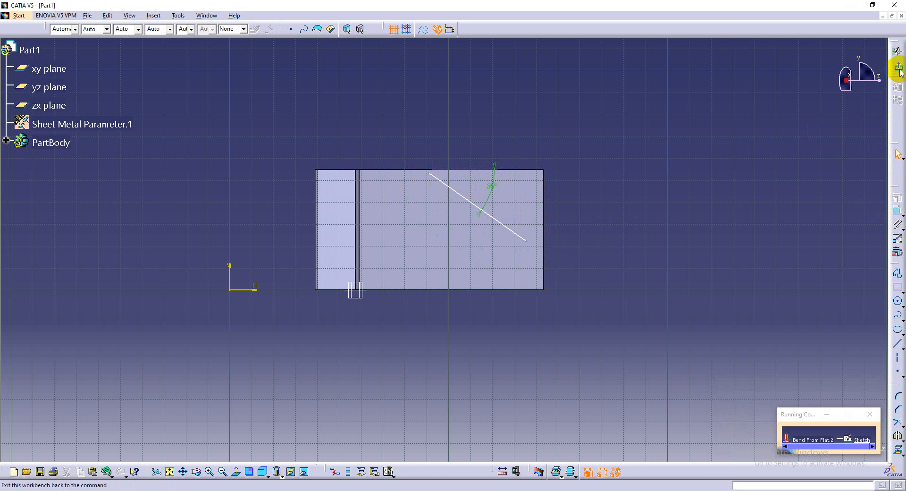
left_click(806, 405)
left_click(790, 447)
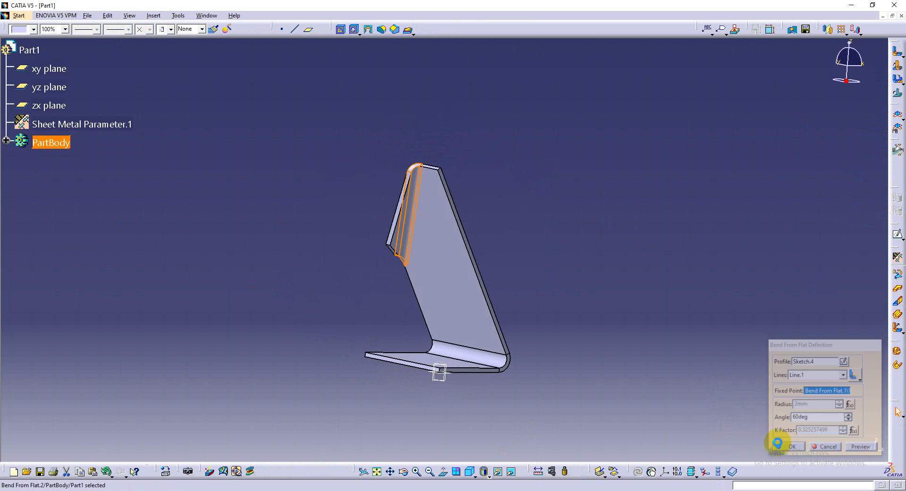
Reopen the slanted bend's definition, review its settings and close it
mouse_move(461, 269)
middle_mouse_down()
mouse_move(513, 125)
mouse_move(449, 303)
mouse_move(486, 219)
mouse_move(452, 247)
middle_mouse_up()
left_click(471, 204)
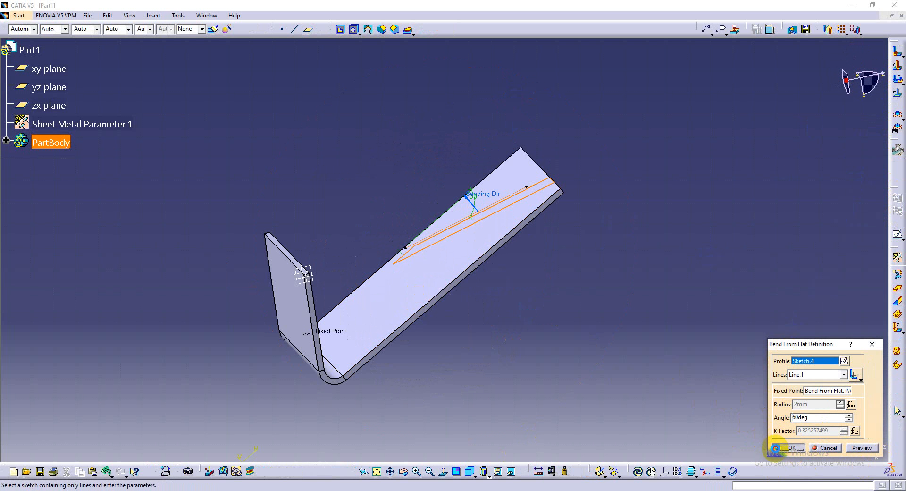
left_click(776, 448)
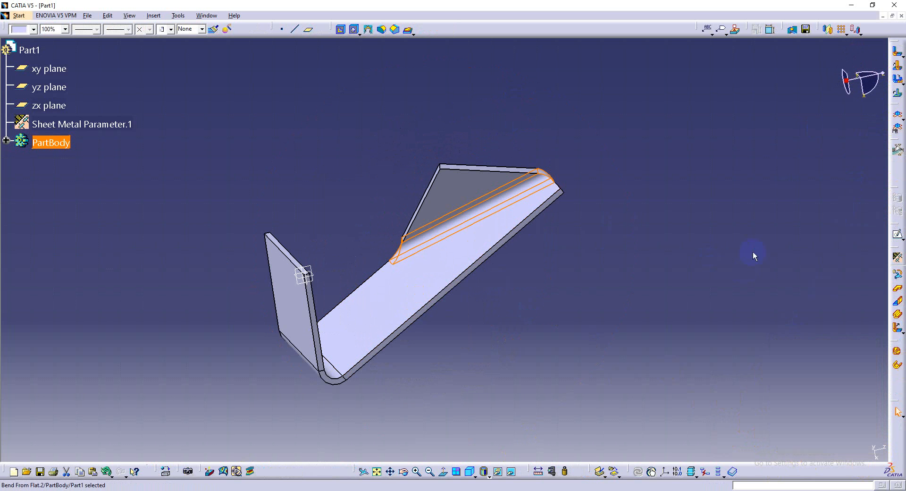
Deselect the slanted bend and unfold the whole part into its flat view
left_click(661, 267)
mouse_move(566, 236)
middle_mouse_down()
mouse_move(550, 242)
mouse_move(580, 238)
middle_mouse_up()
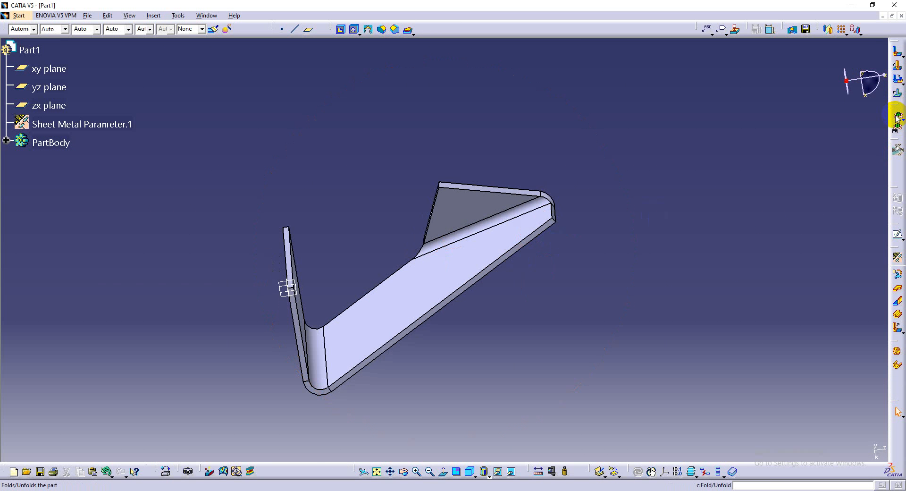
left_click(897, 117)
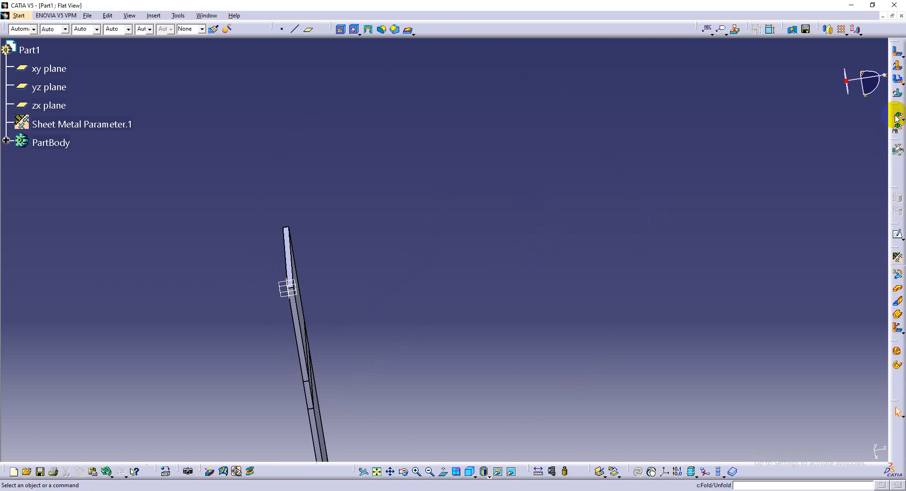